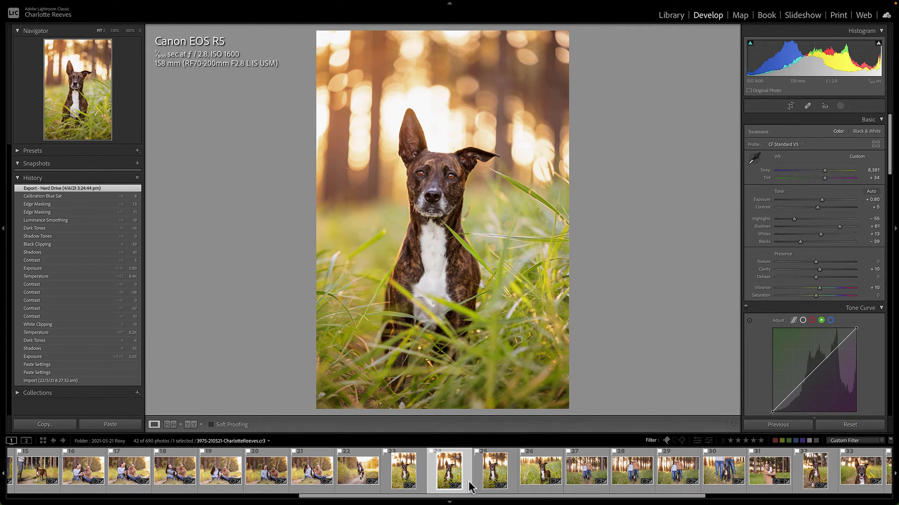
# Step: Compare filmstrip shots 23–26 and settle on the sitting dog portrait, file 3975
pyautogui.click(405, 475)
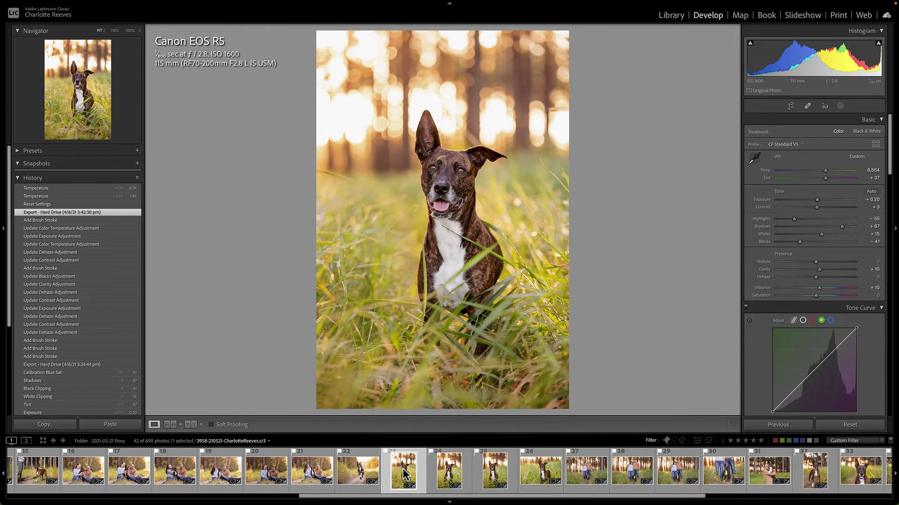
pyautogui.click(453, 473)
pyautogui.click(498, 472)
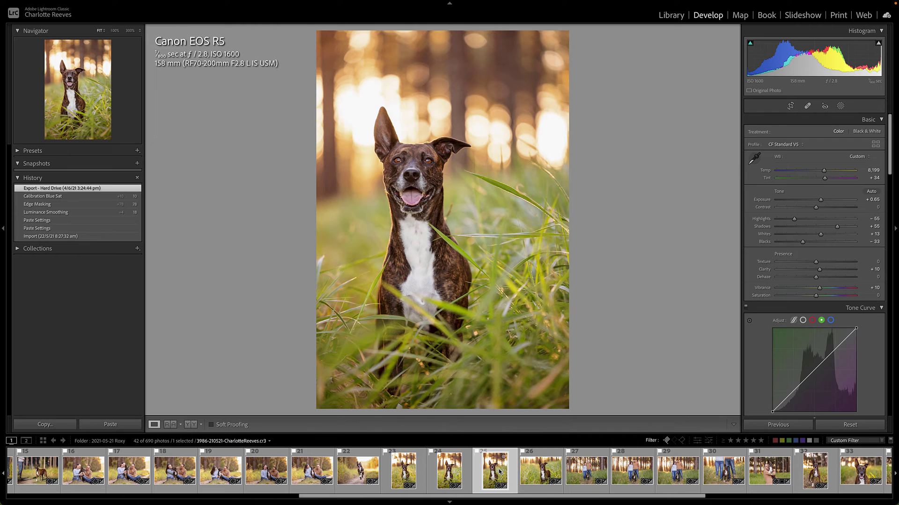
pyautogui.click(546, 472)
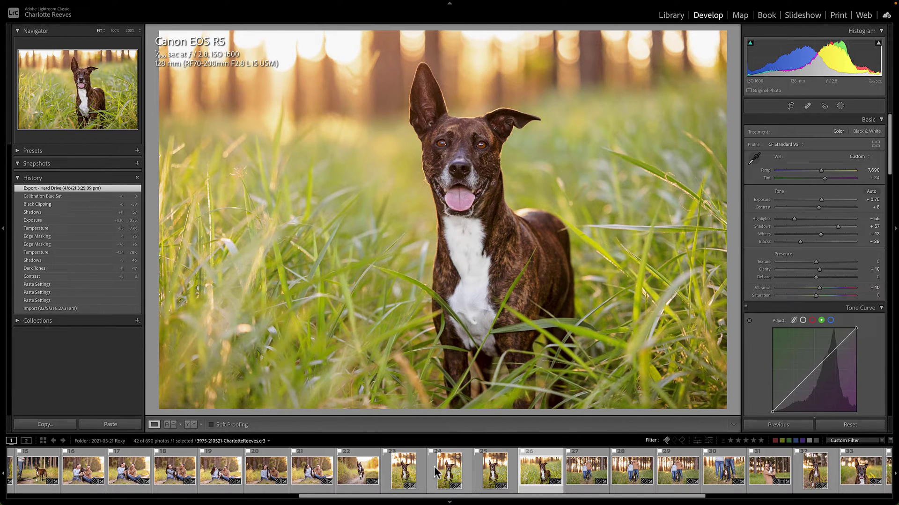
pyautogui.click(458, 482)
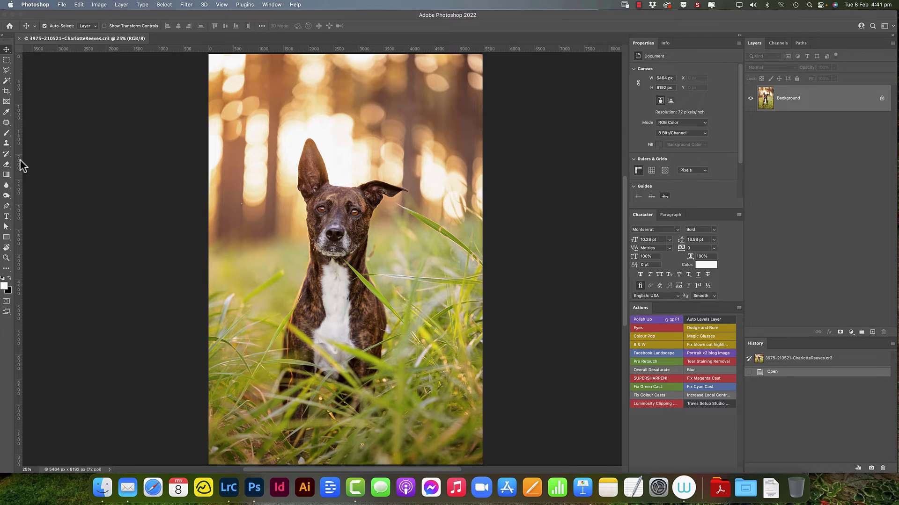
# Step: At 50% zoom, outline the grass blade beside the ear with the freehand Lasso, then deselect
pyautogui.click(394, 238)
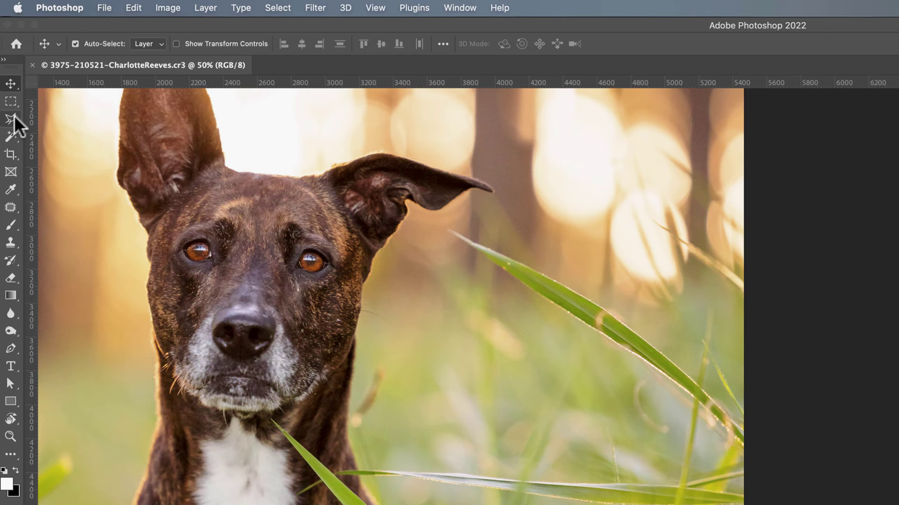
pyautogui.click(8, 74)
pyautogui.click(63, 119)
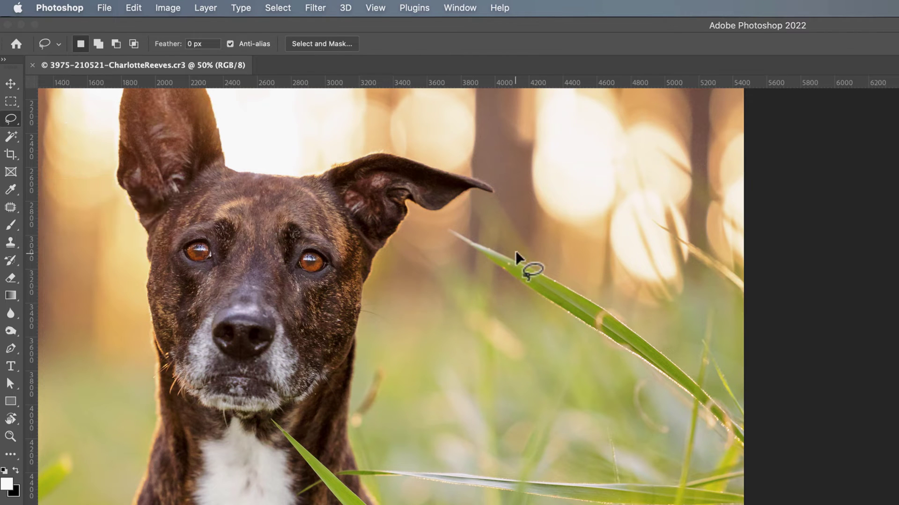
pyautogui.moveTo(513, 257)
pyautogui.mouseDown()
pyautogui.moveTo(484, 225)
pyautogui.moveTo(414, 244)
pyautogui.moveTo(531, 389)
pyautogui.moveTo(610, 334)
pyautogui.moveTo(558, 262)
pyautogui.moveTo(525, 235)
pyautogui.moveTo(502, 237)
pyautogui.mouseUp()
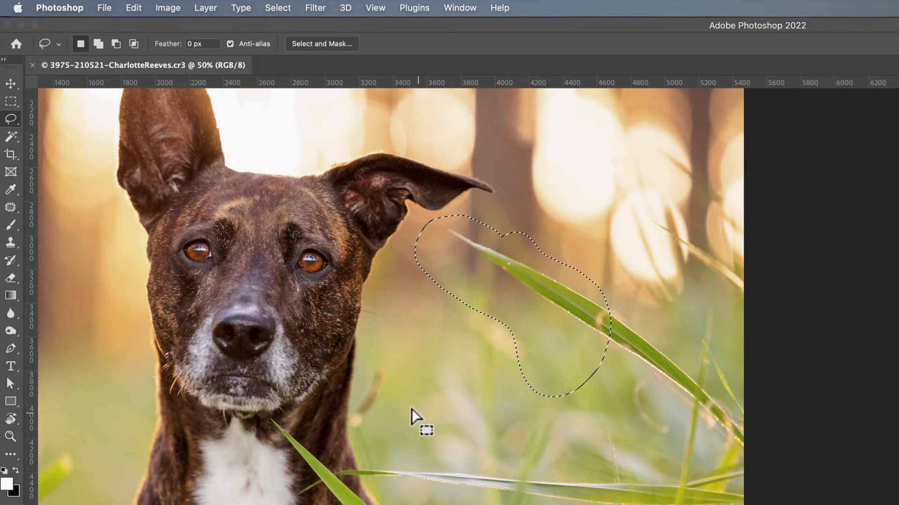
pyautogui.click(551, 392)
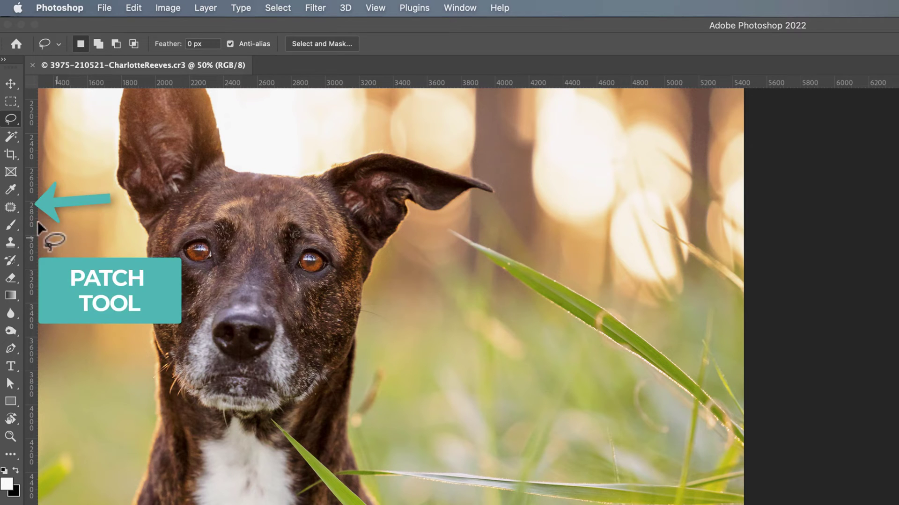
# Step: Content-Aware patch the blade right of the ear using clean blurred background below
pyautogui.click(12, 210)
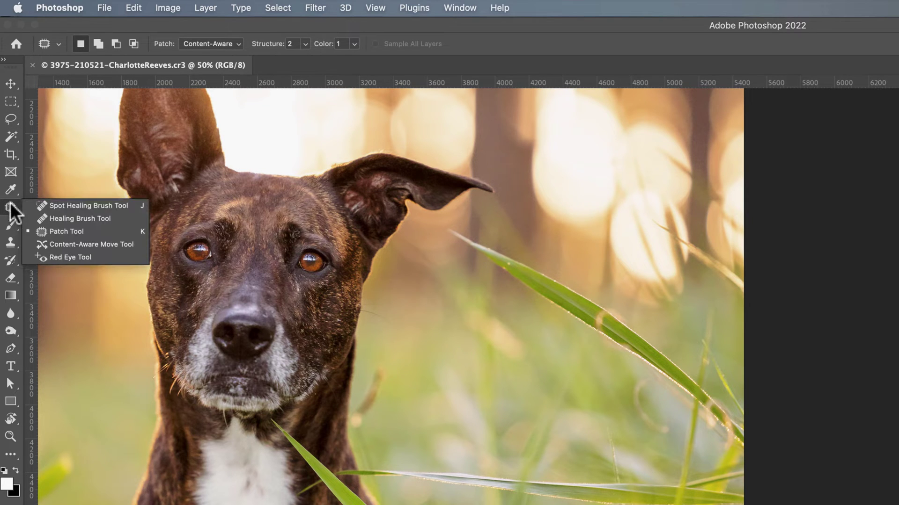
pyautogui.click(89, 231)
pyautogui.moveTo(531, 230)
pyautogui.mouseDown()
pyautogui.moveTo(473, 215)
pyautogui.moveTo(435, 266)
pyautogui.moveTo(462, 401)
pyautogui.moveTo(549, 357)
pyautogui.moveTo(639, 388)
pyautogui.moveTo(608, 280)
pyautogui.moveTo(603, 211)
pyautogui.moveTo(536, 233)
pyautogui.mouseUp()
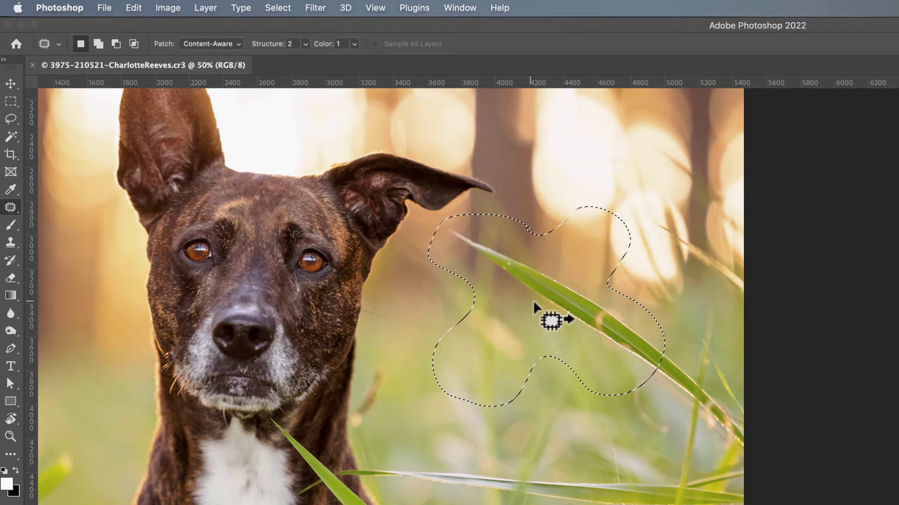
pyautogui.moveTo(542, 315); pyautogui.dragTo(544, 436)
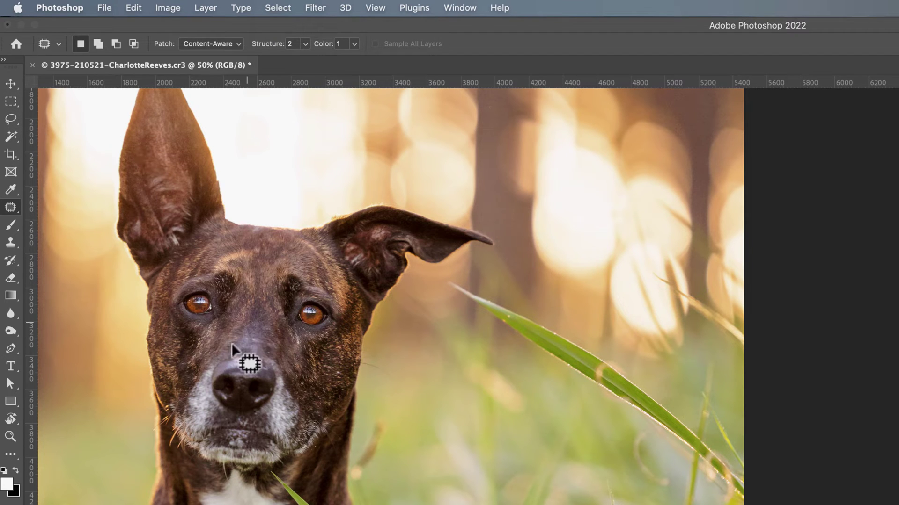
pyautogui.click(11, 101)
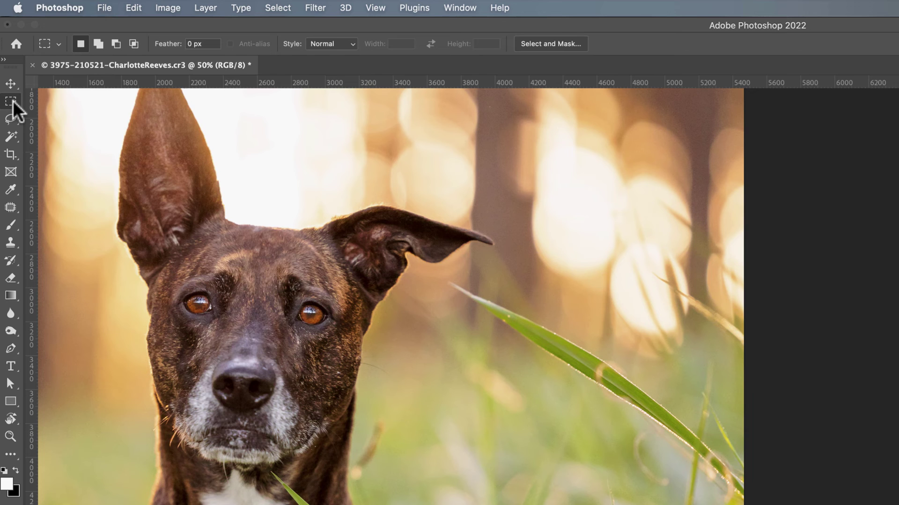
pyautogui.click(63, 103)
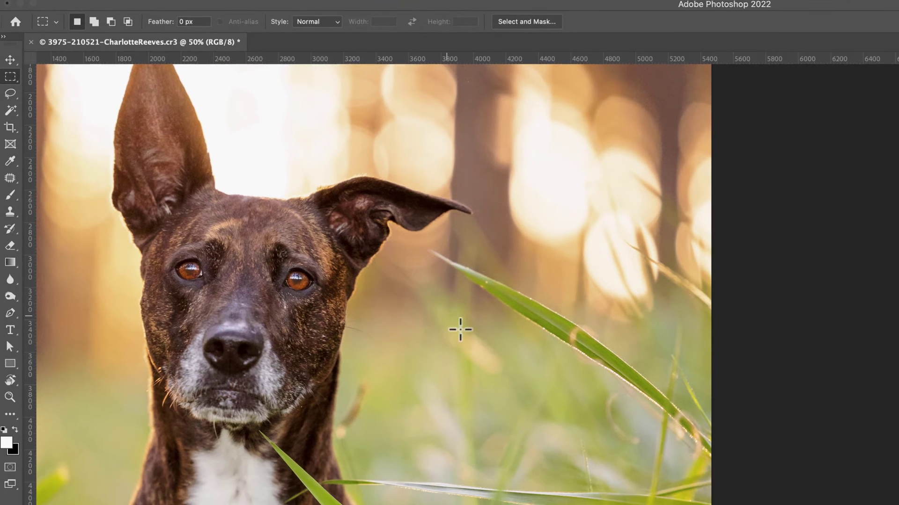
pyautogui.moveTo(466, 352); pyautogui.dragTo(710, 458)
pyautogui.moveTo(654, 331); pyautogui.dragTo(499, 422)
pyautogui.click(499, 422)
pyautogui.click(10, 52)
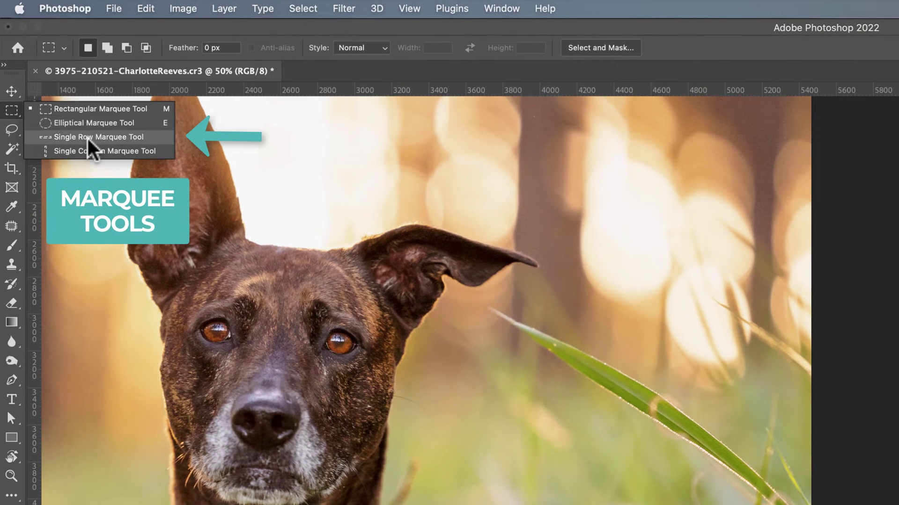
pyautogui.click(12, 149)
pyautogui.click(83, 175)
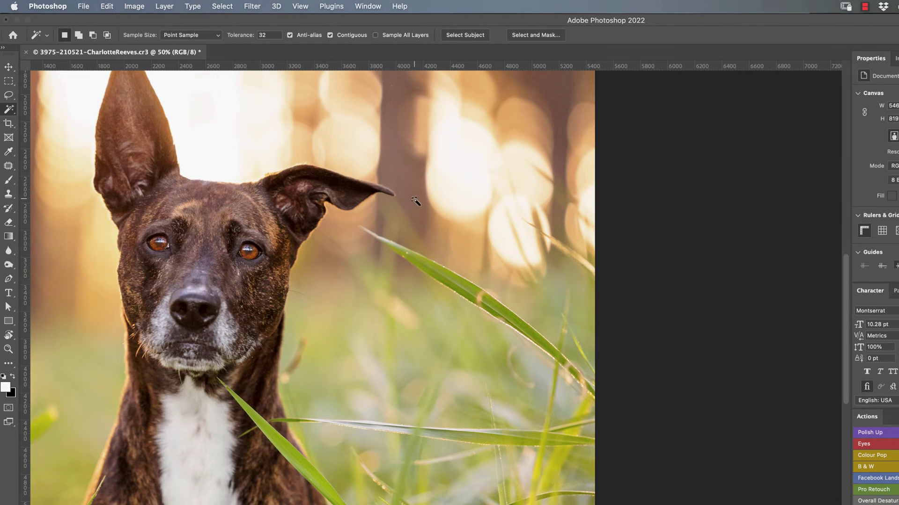
pyautogui.click(414, 199)
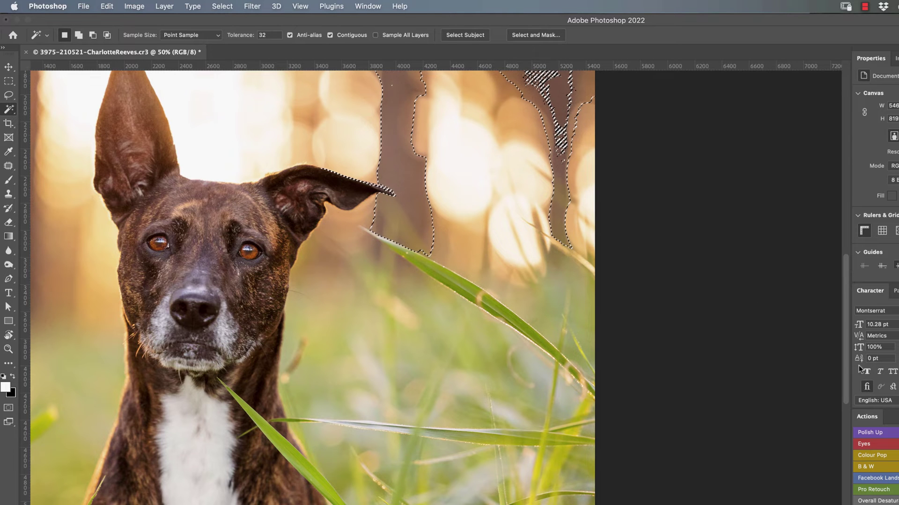
pyautogui.press('super+d')
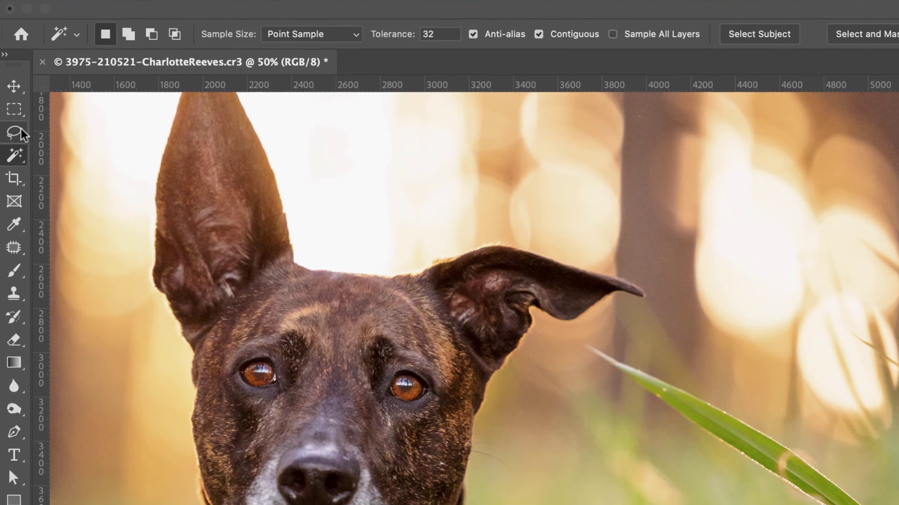
# Step: Trace the long diagonal grass blade from the image edge to its tip with the Polygonal Lasso
pyautogui.click(10, 97)
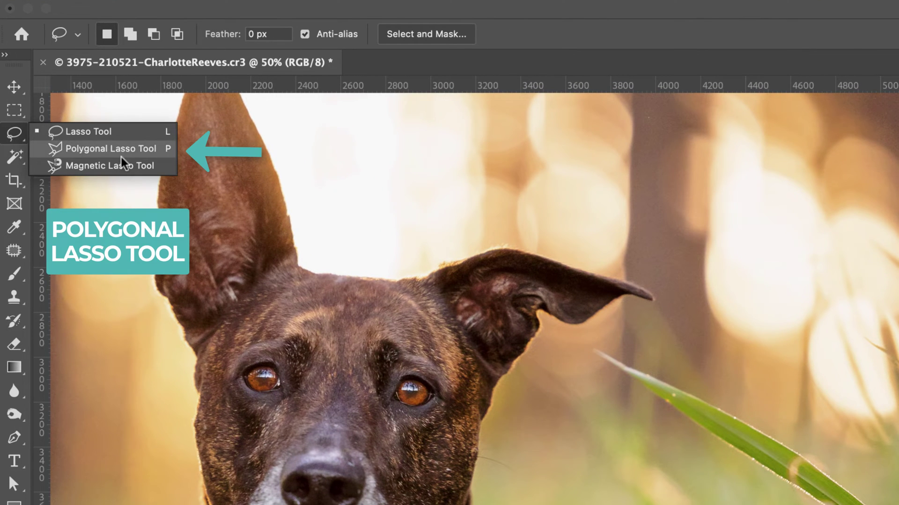
pyautogui.click(120, 156)
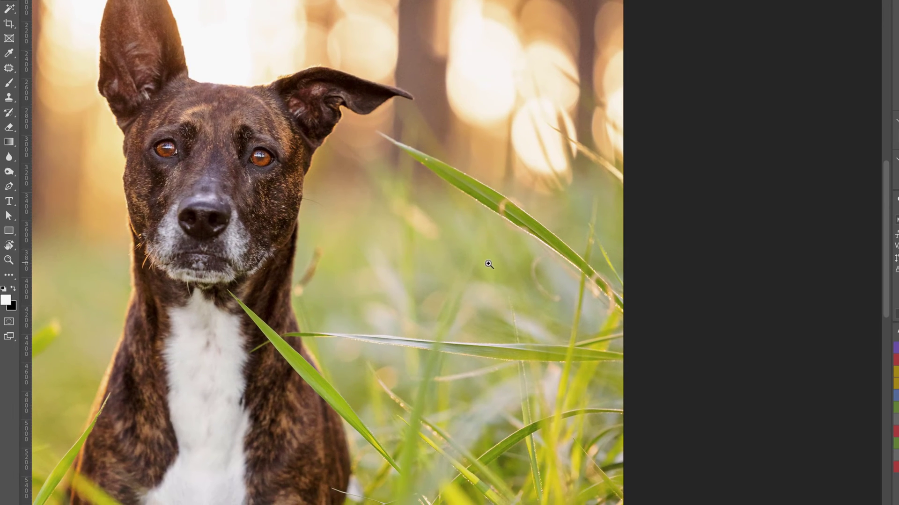
pyautogui.click(489, 264)
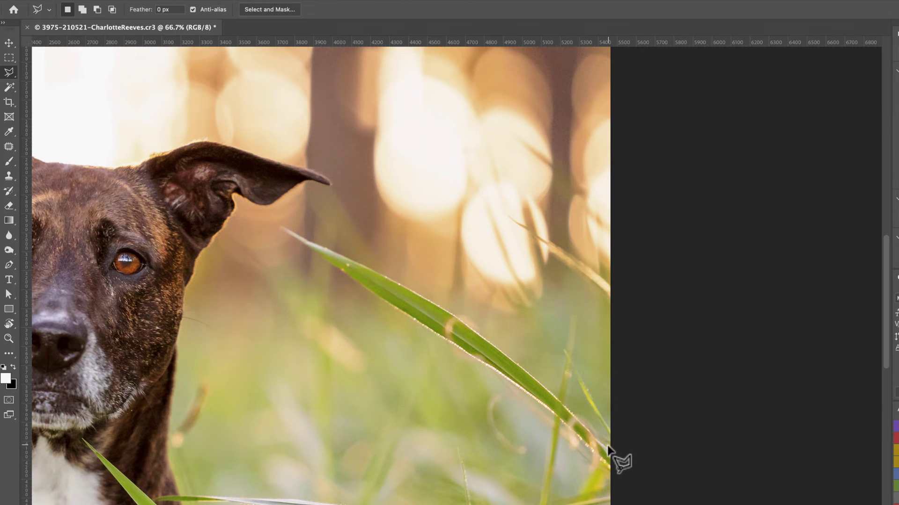
pyautogui.click(608, 444)
pyautogui.click(521, 360)
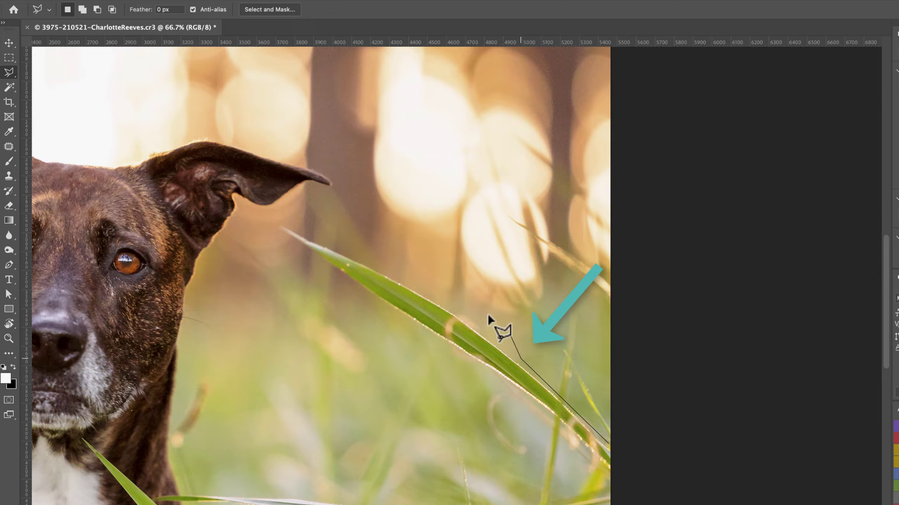
pyautogui.click(452, 311)
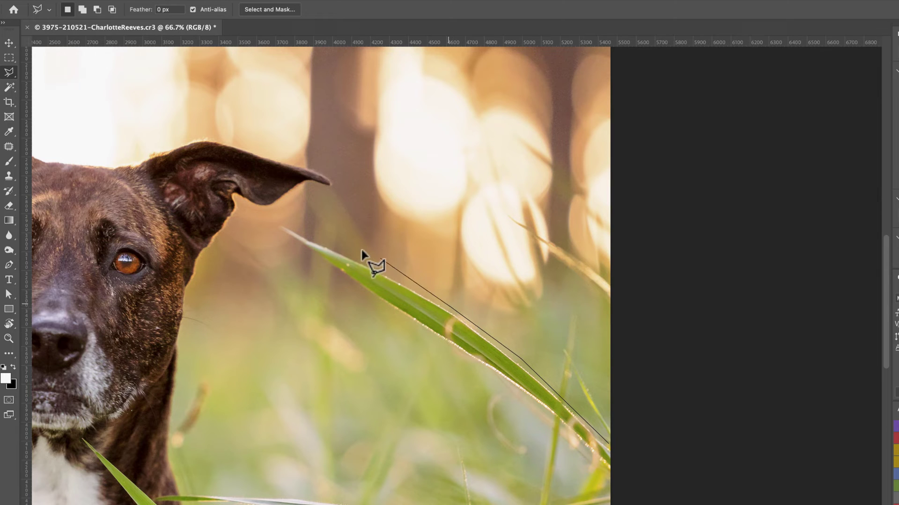
pyautogui.click(359, 257)
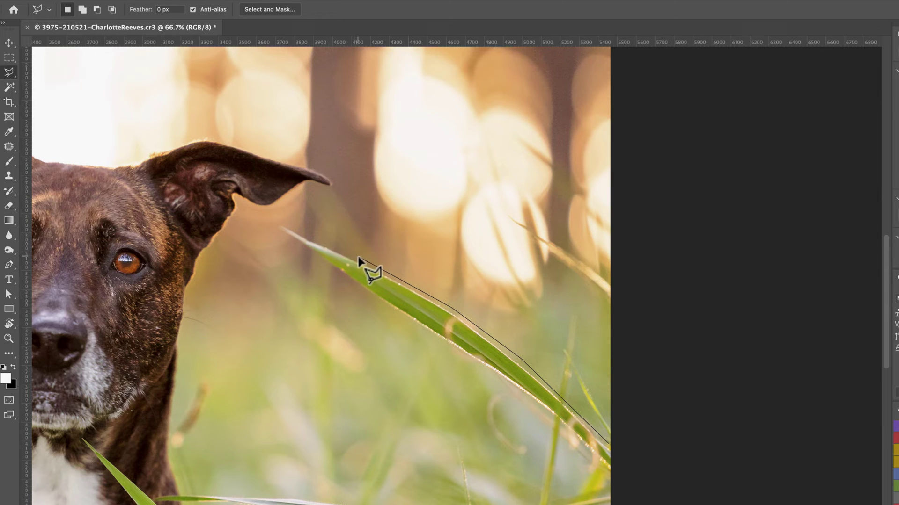
pyautogui.click(280, 220)
pyautogui.click(275, 229)
pyautogui.click(483, 372)
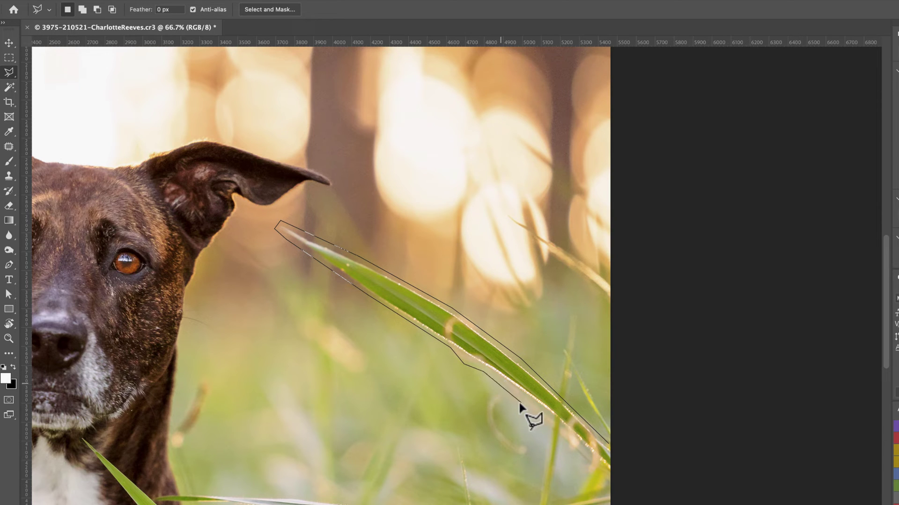
pyautogui.click(609, 476)
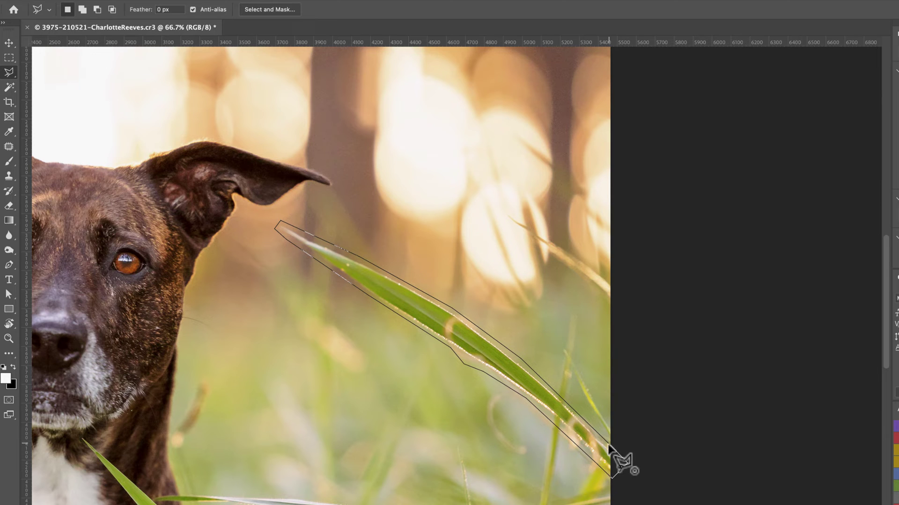
pyautogui.press('Return')
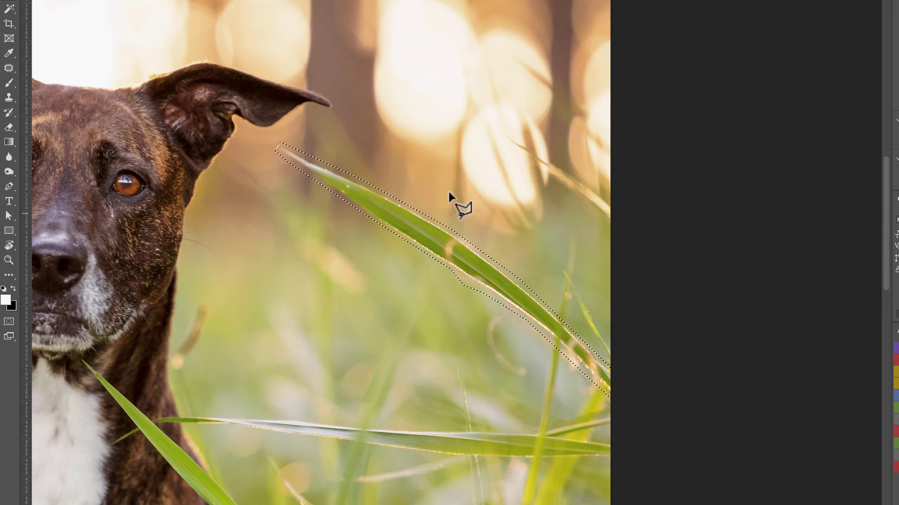
# Step: Pan down and add the horizontal grass blade across the dog's chest to the selection
pyautogui.moveTo(340, 246); pyautogui.dragTo(494, 172)
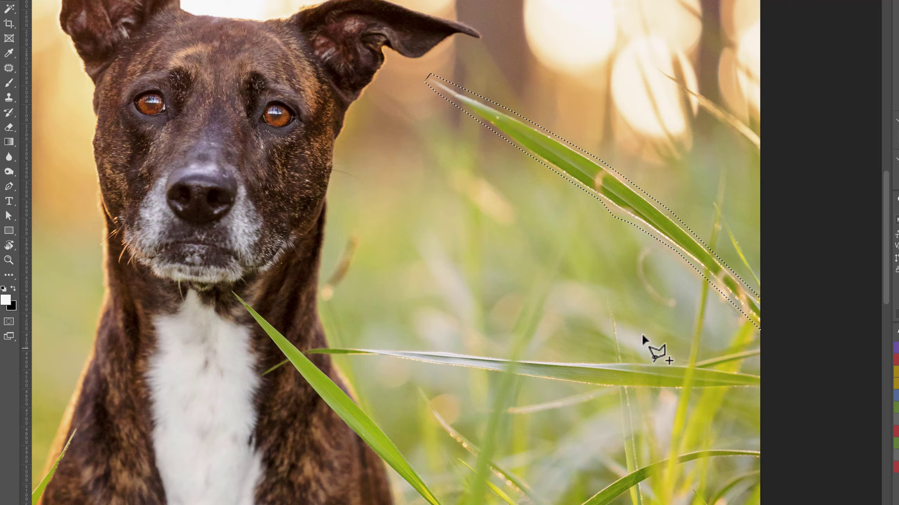
pyautogui.click(767, 375)
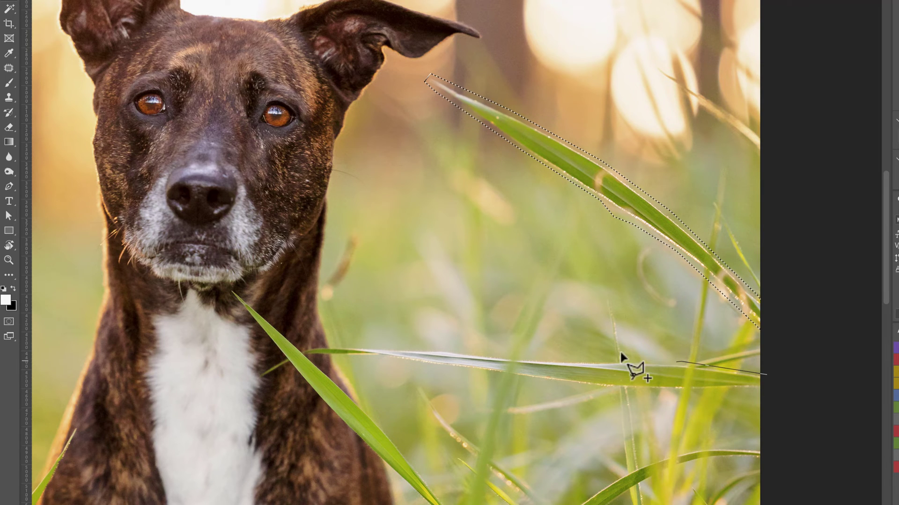
pyautogui.moveTo(622, 358)
pyautogui.mouseDown()
pyautogui.moveTo(570, 361)
pyautogui.moveTo(362, 339)
pyautogui.moveTo(302, 350)
pyautogui.moveTo(244, 290)
pyautogui.moveTo(225, 290)
pyautogui.moveTo(255, 356)
pyautogui.moveTo(280, 358)
pyautogui.moveTo(257, 382)
pyautogui.moveTo(254, 375)
pyautogui.moveTo(259, 384)
pyautogui.moveTo(285, 369)
pyautogui.moveTo(406, 495)
pyautogui.moveTo(415, 462)
pyautogui.moveTo(311, 358)
pyautogui.moveTo(498, 381)
pyautogui.moveTo(593, 406)
pyautogui.moveTo(744, 403)
pyautogui.moveTo(765, 374)
pyautogui.mouseUp()
pyautogui.click(766, 375)
pyautogui.hotkey('ctrl', '-')
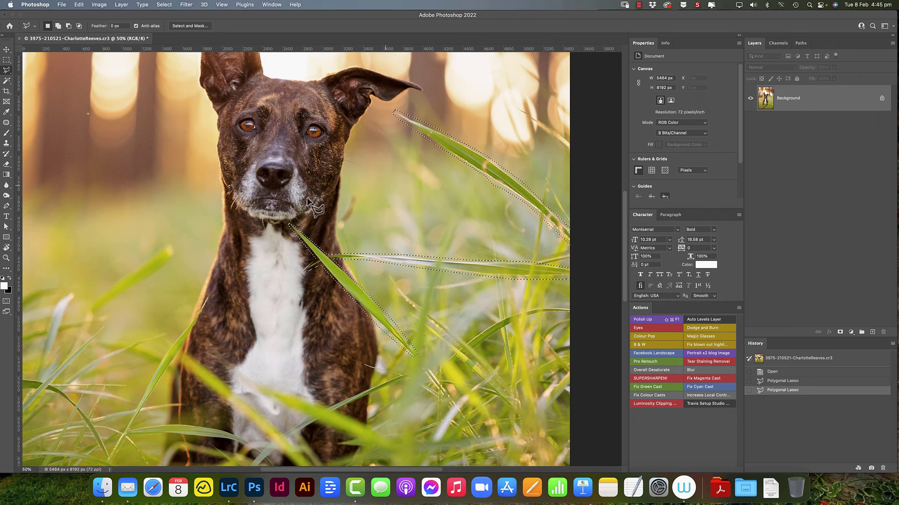
# Step: Add the tall grass blade on the dog's left to the selection
pyautogui.hscroll(-5, 221, 329)
pyautogui.scroll(-3, 220, 330)
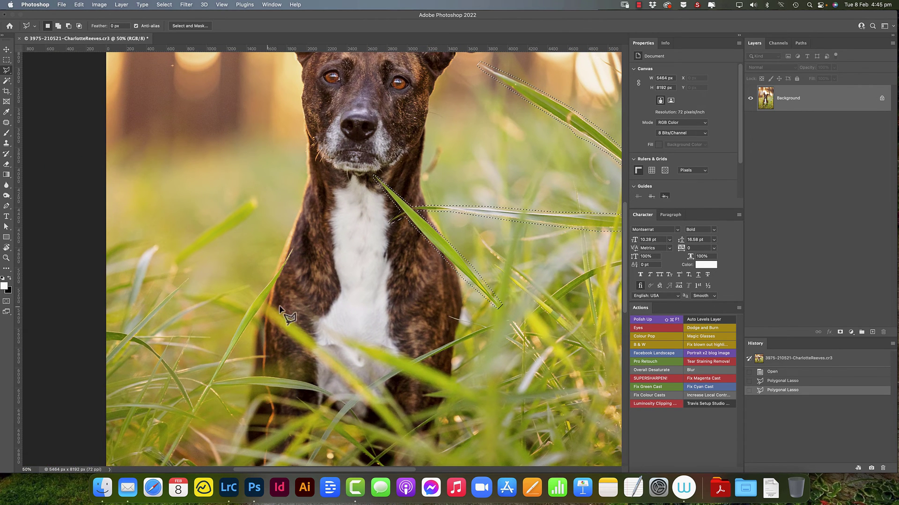
pyautogui.click(245, 311)
pyautogui.hscroll(-5, 280, 290)
pyautogui.scroll(-3, 281, 291)
pyautogui.keyDown('shift'); pyautogui.click(281, 344); pyautogui.keyUp('shift')
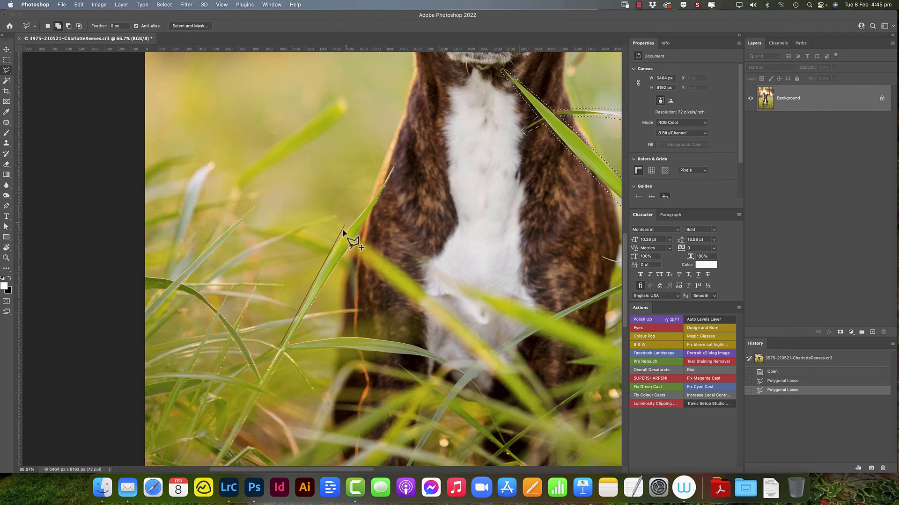
pyautogui.click(356, 211)
pyautogui.click(396, 161)
pyautogui.click(363, 230)
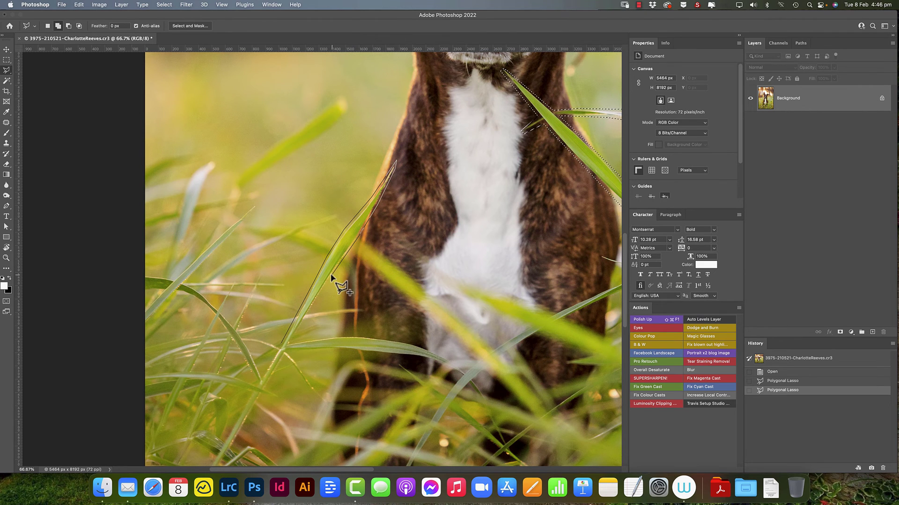
pyautogui.click(283, 344)
# Step: Add the small lower blade and the short blade left of the chest to the selection
pyautogui.scroll(4, 356, 299)
pyautogui.scroll(3, 473, 294)
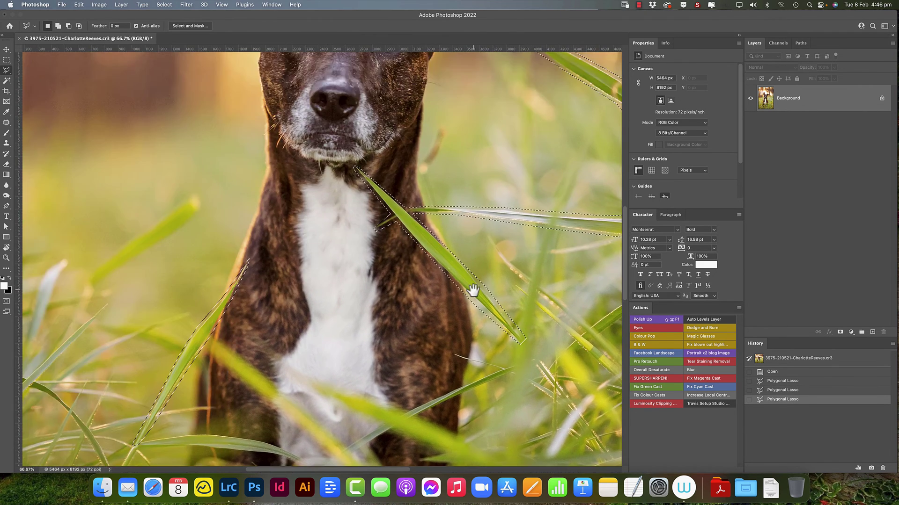
pyautogui.doubleClick(512, 328)
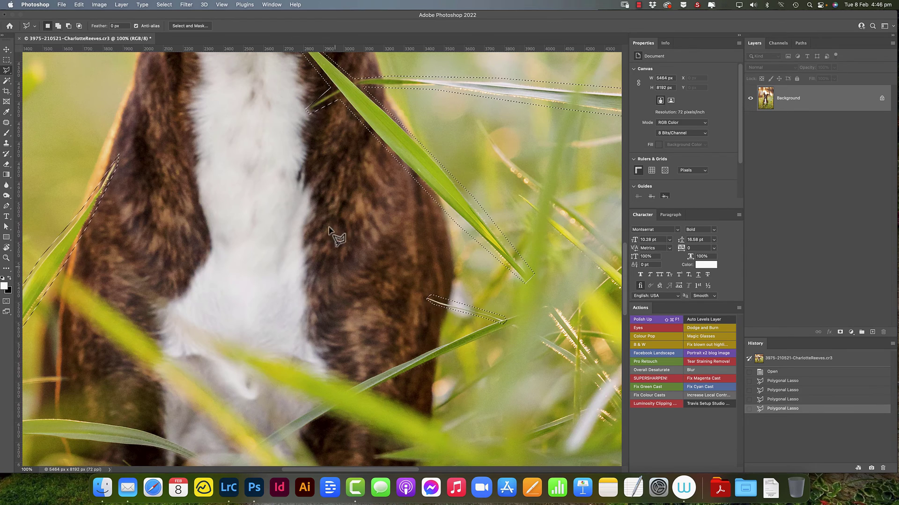
pyautogui.scroll(-1, 406, 318)
pyautogui.scroll(-3, 281, 271)
pyautogui.hscroll(-8, 234, 244)
pyautogui.click(263, 278)
pyautogui.click(371, 200)
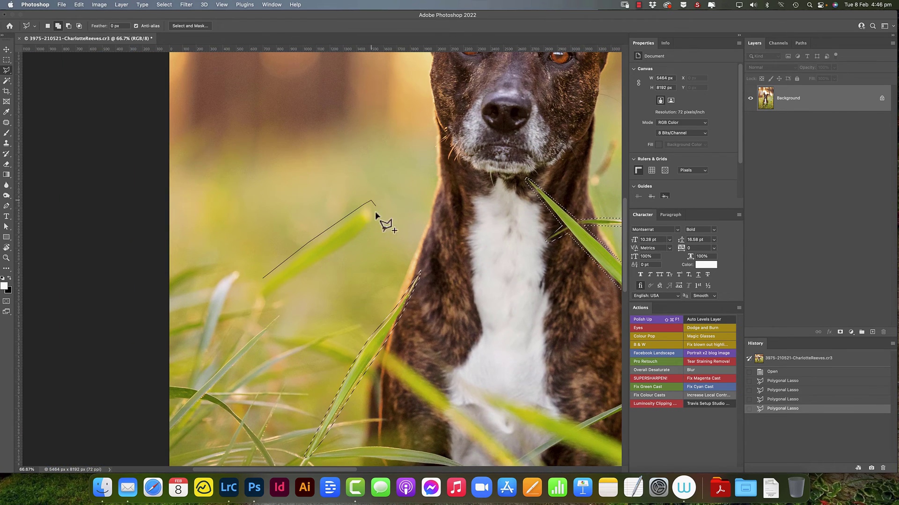
pyautogui.click(376, 206)
pyautogui.click(376, 219)
pyautogui.click(369, 229)
pyautogui.doubleClick(257, 299)
pyautogui.scroll(-2, 258, 299)
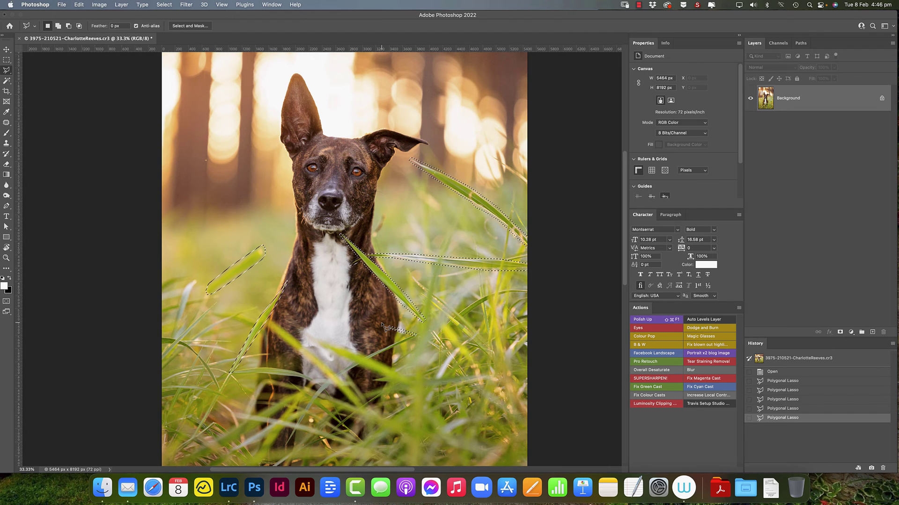
# Step: Fill the selected grass blades with Content-Aware, keeping Color Adaptation on
pyautogui.press('Delete')
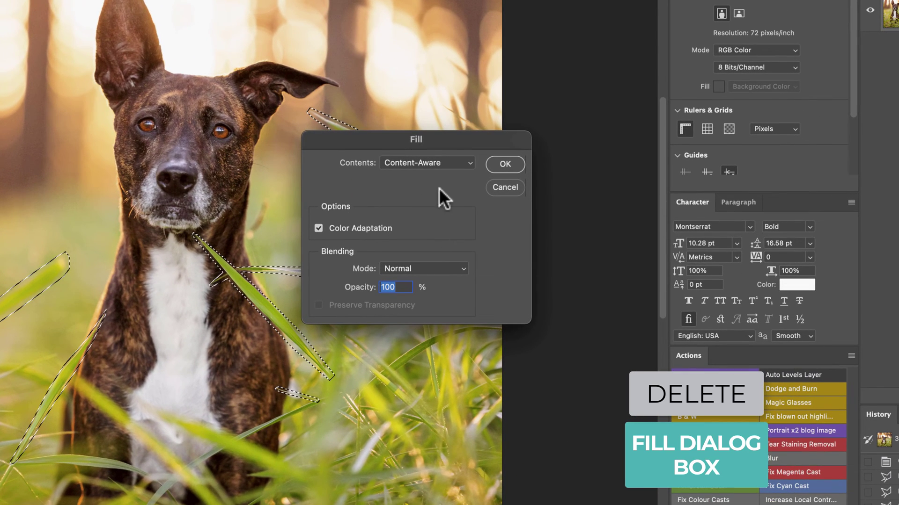
pyautogui.click(457, 161)
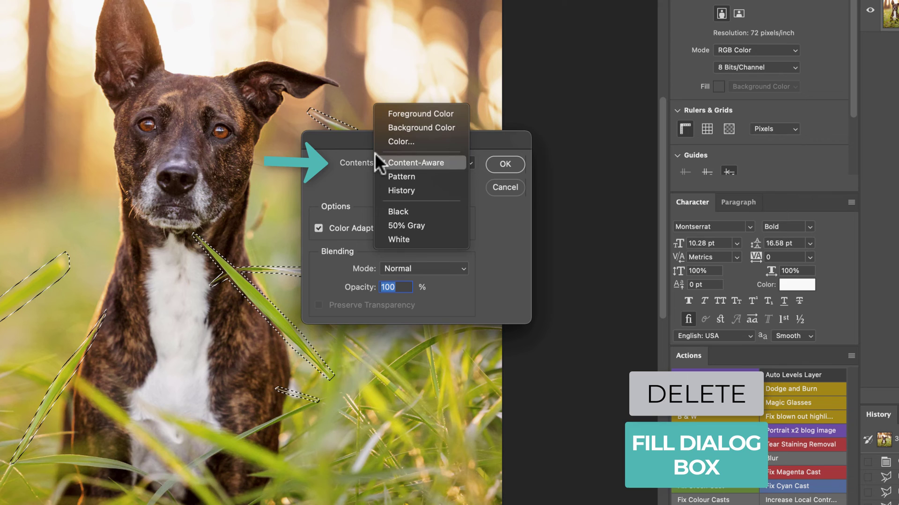
pyautogui.click(440, 161)
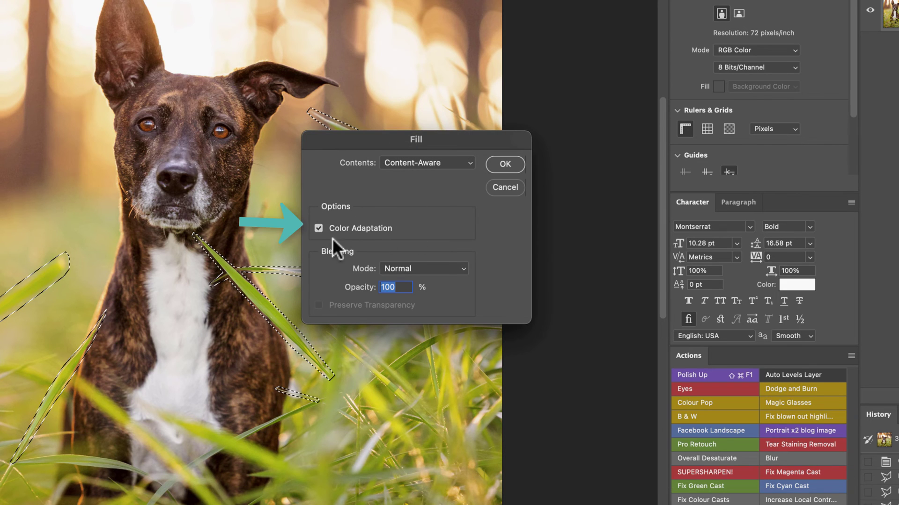
pyautogui.click(505, 165)
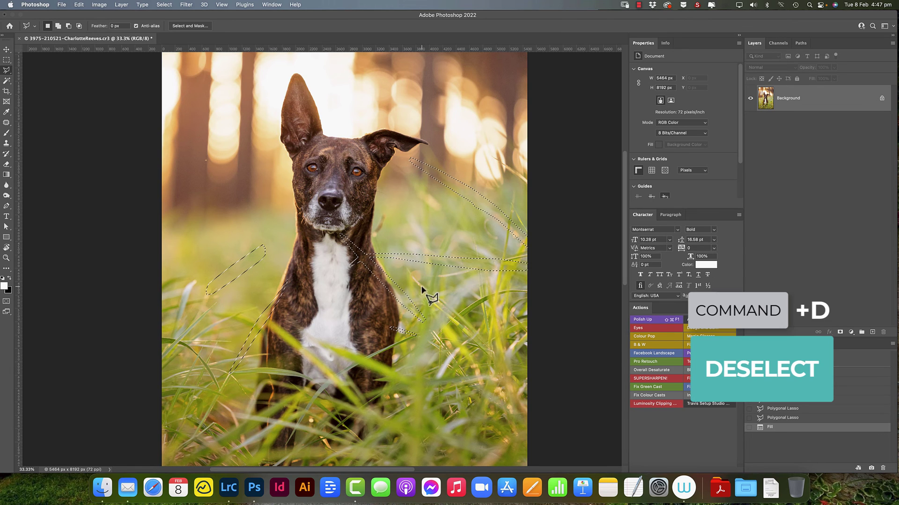
# Step: Deselect, then flip between the original and retouched History states twice, ending on the edit
pyautogui.press('super+d')
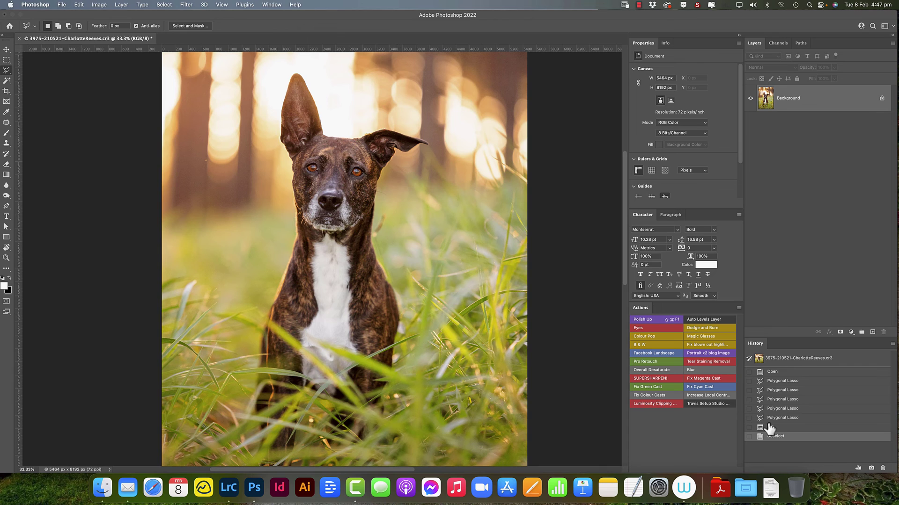
pyautogui.click(793, 374)
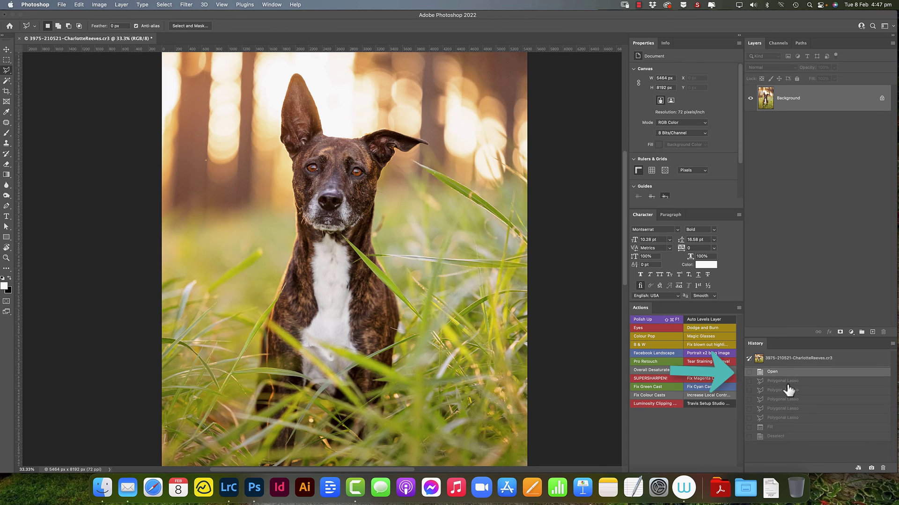
pyautogui.click(796, 437)
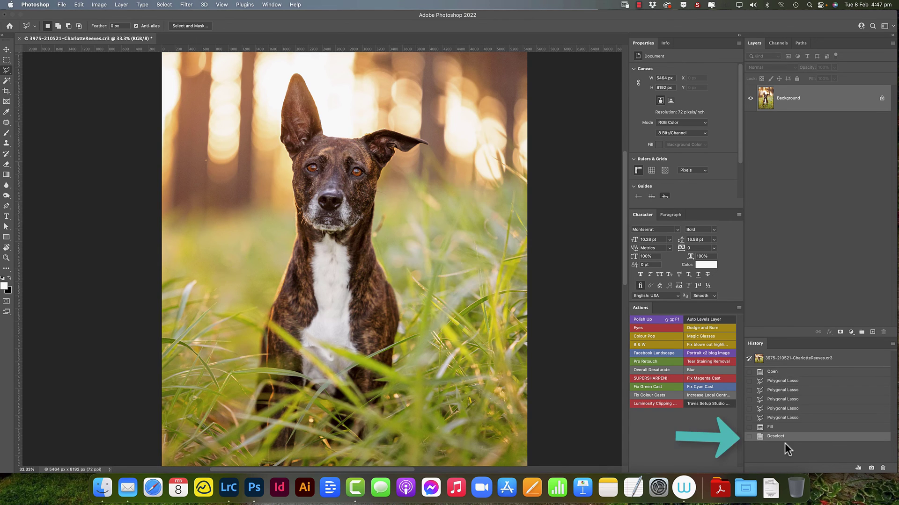
pyautogui.click(800, 373)
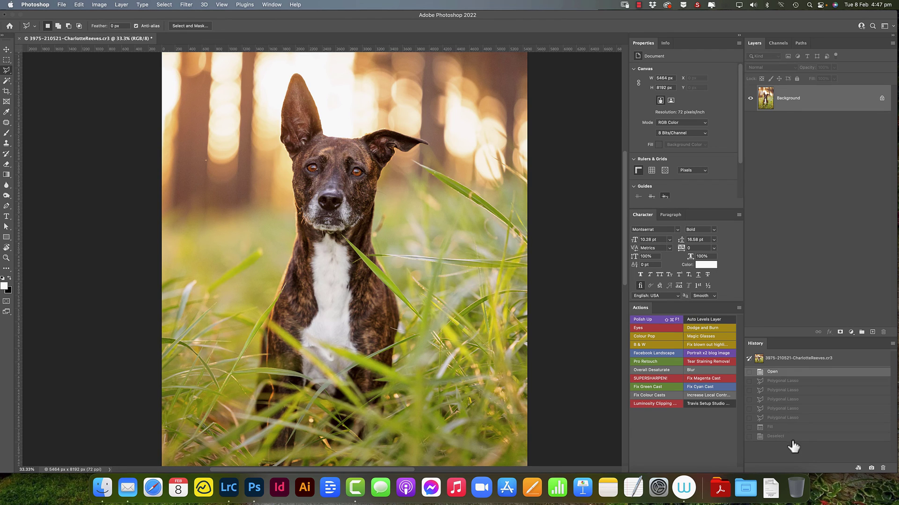
pyautogui.click(791, 437)
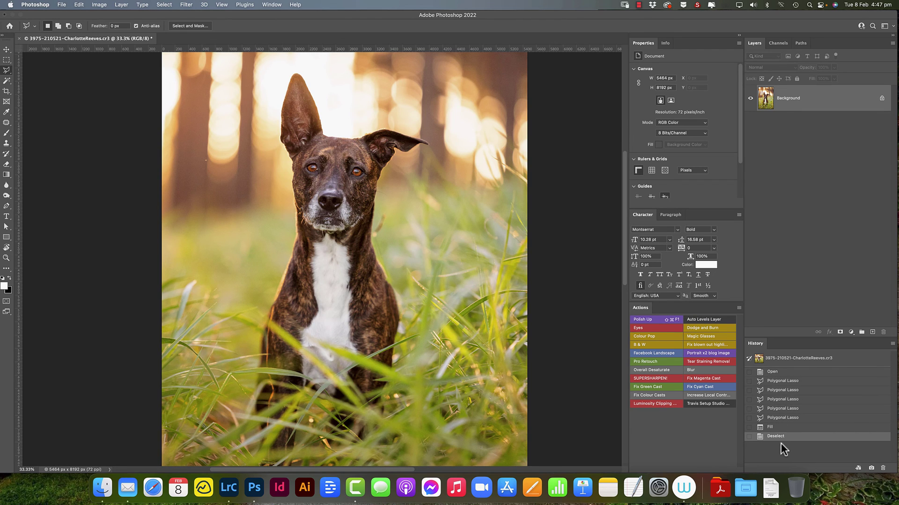